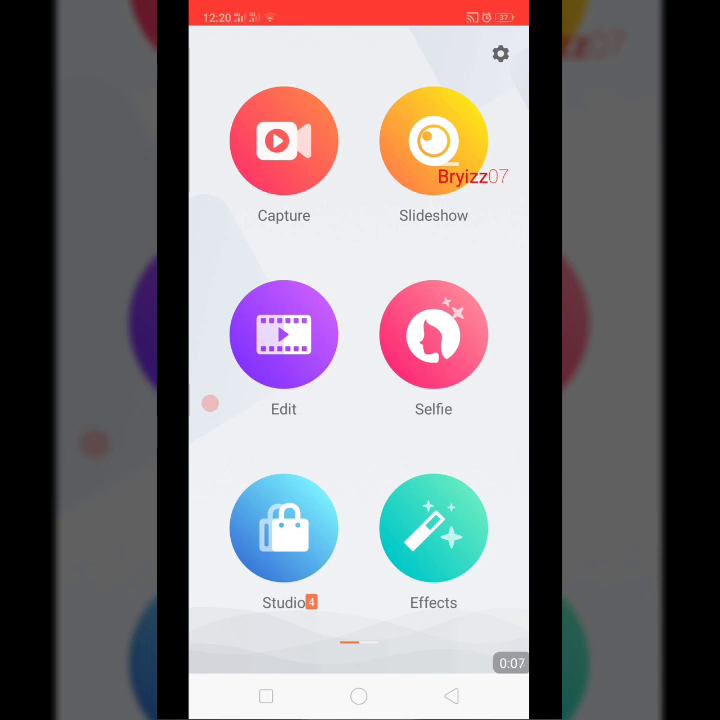
Step: Start a new edit and add the 10:04 Unity3D horror gameplay clip from Recent Videos
left_click(283, 334)
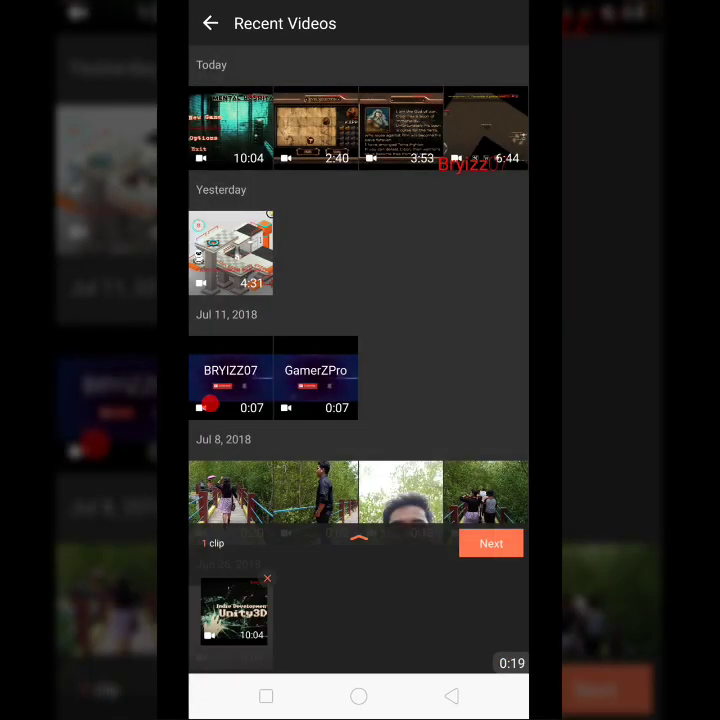
Step: Load the 10:04 clip into a new project and pause the preview in the Edit tools
left_click(491, 543)
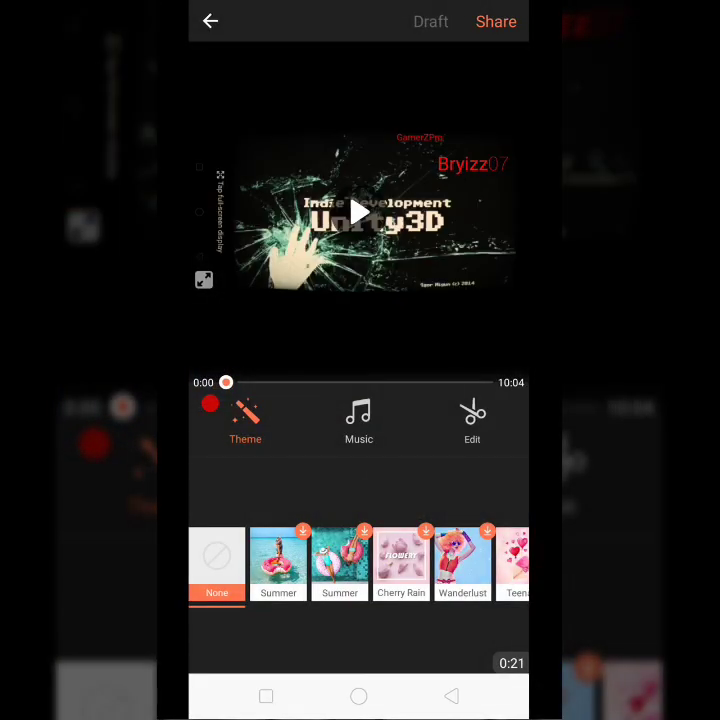
left_click(472, 420)
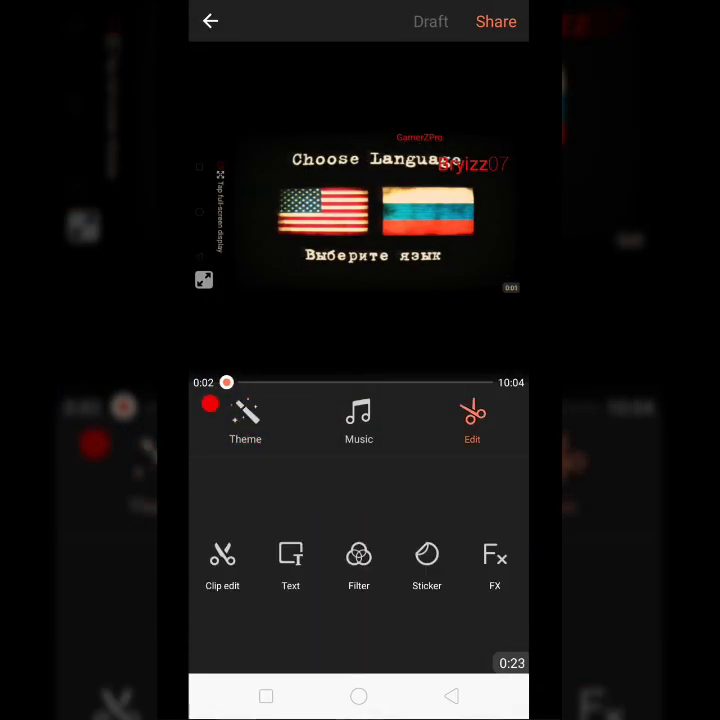
left_click(221, 165)
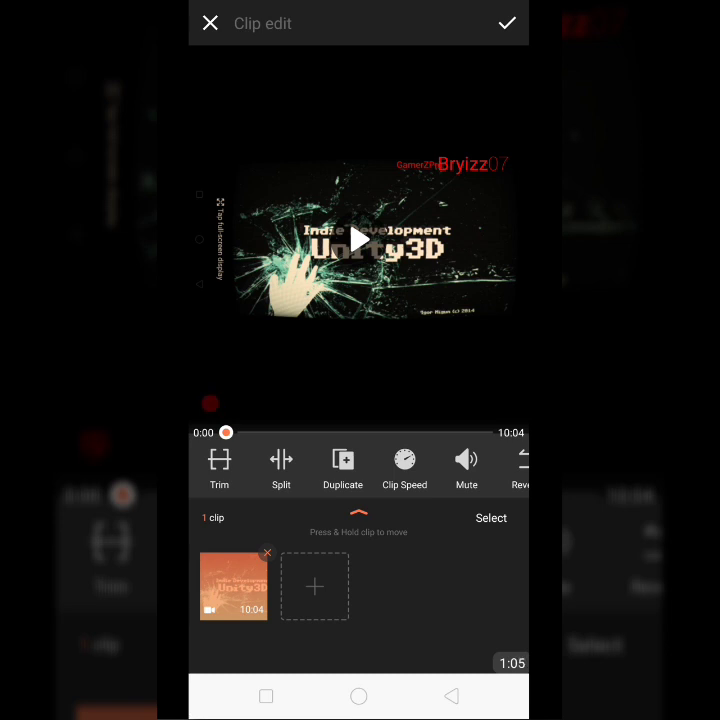
Step: Split the recording at 5:16 into 5:16 and 4:48 clips, then select the first
left_click(281, 462)
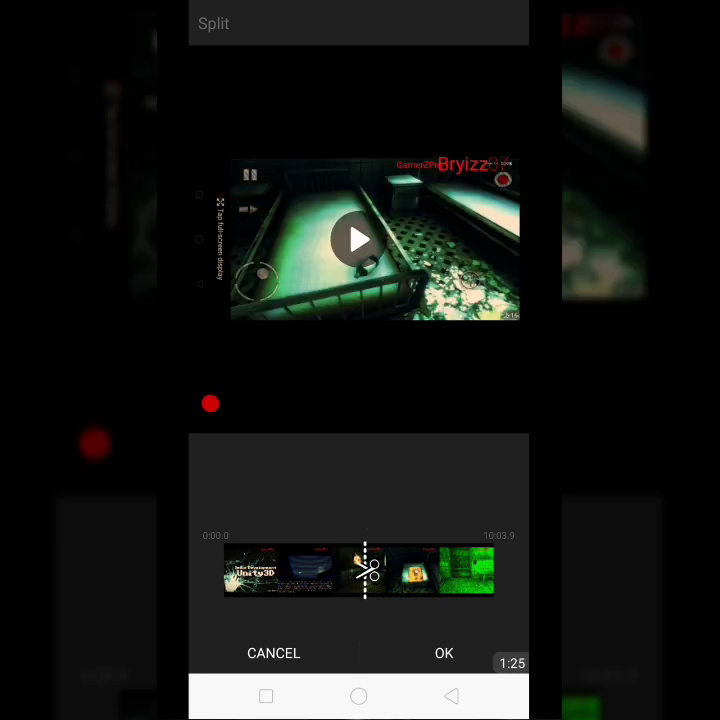
left_click(444, 653)
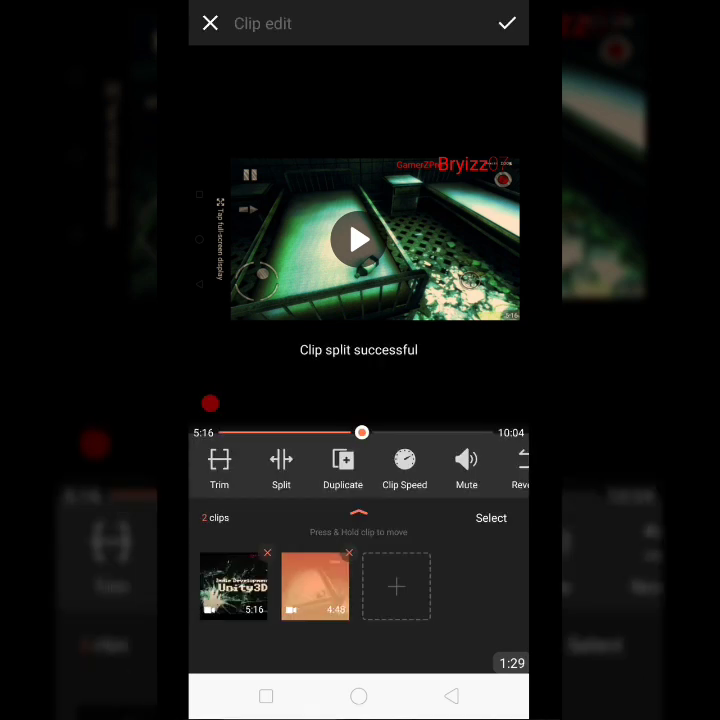
left_click(233, 586)
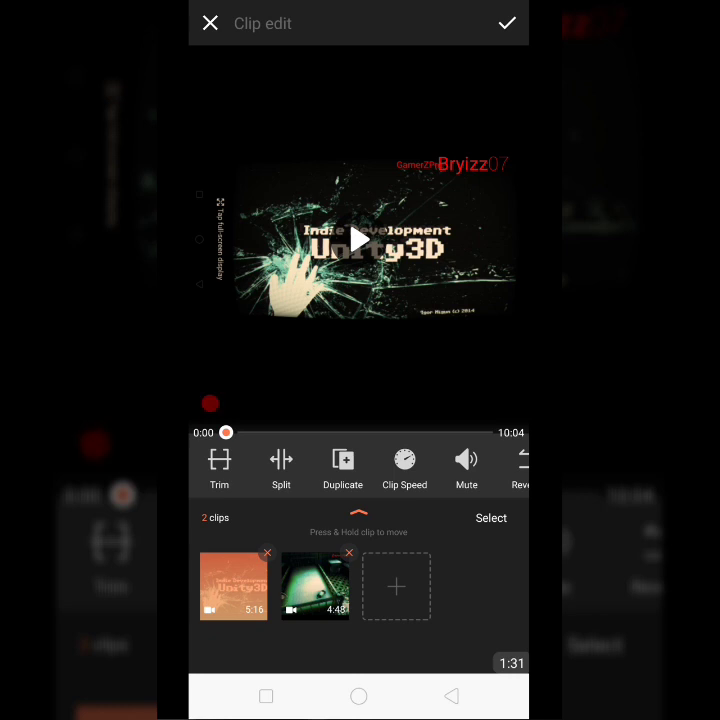
left_click(315, 586)
Step: Trim the first clip to a 1:58 middle section, bringing the project to 6:45
left_click(233, 586)
left_click(219, 466)
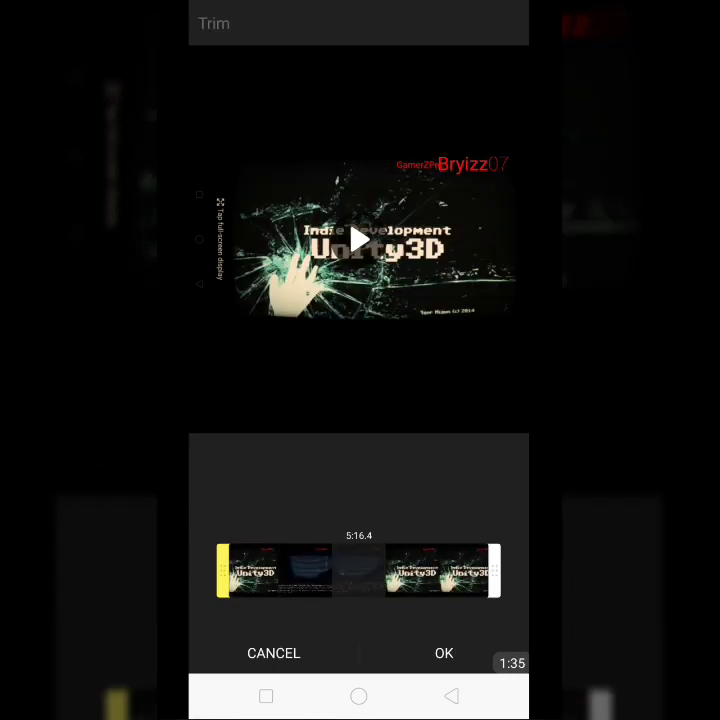
left_click_drag(222, 570, 372, 570)
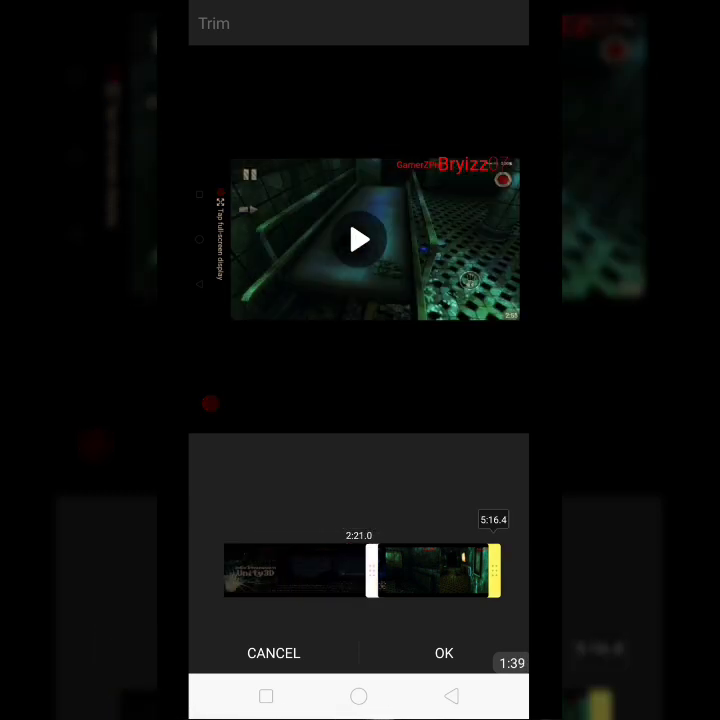
left_click_drag(494, 570, 318, 570)
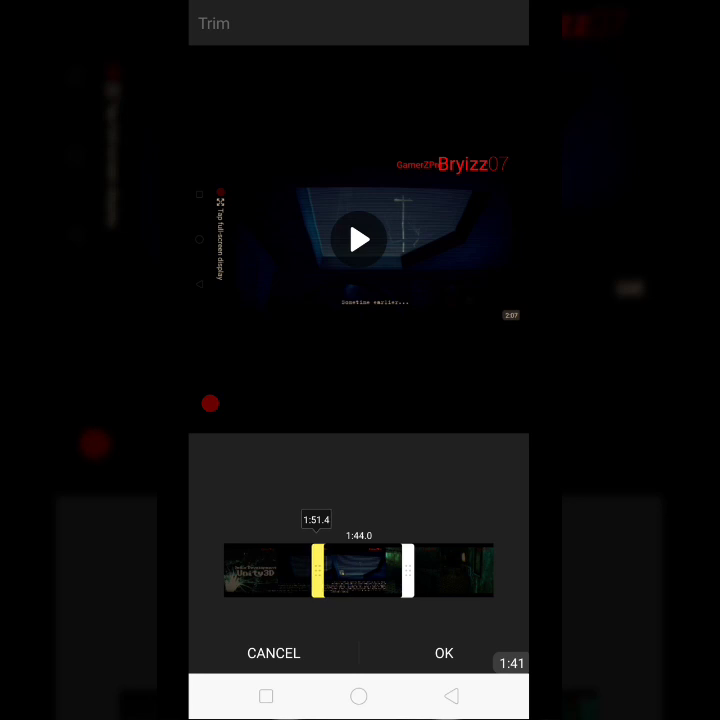
mouse_move(410, 570)
left_mouse_down()
mouse_move(378, 570)
mouse_move(416, 570)
left_mouse_up()
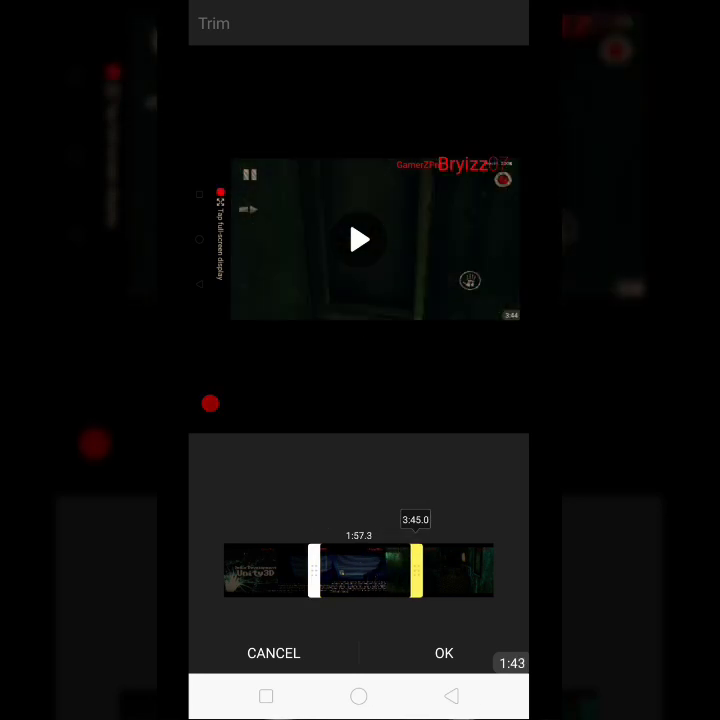
left_click(444, 653)
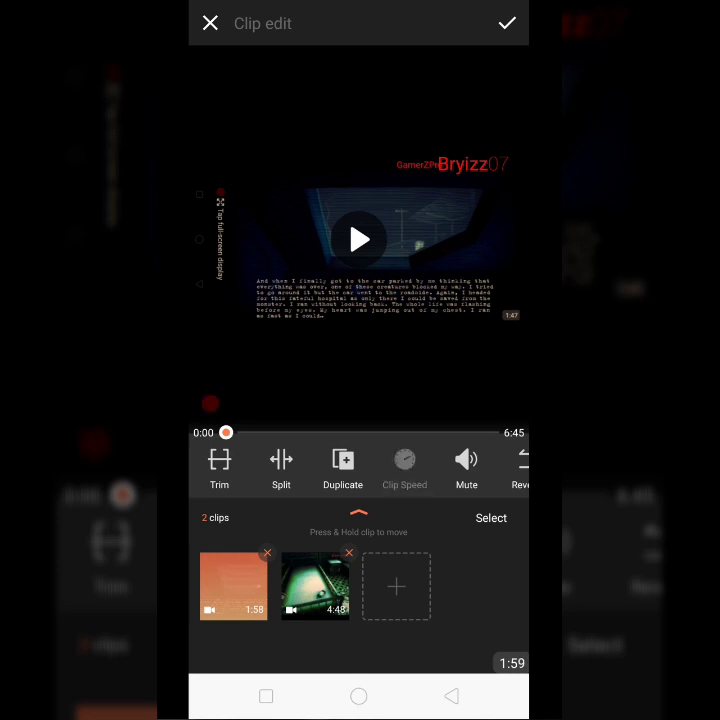
left_click(405, 462)
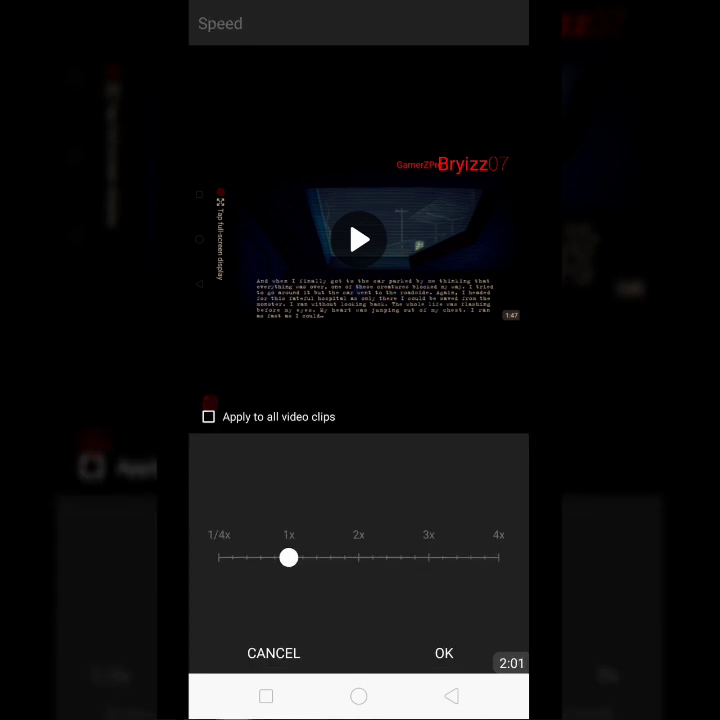
Step: Set the first clip's speed between 2x and 3x, shortening it to 0:51
left_click_drag(288, 557, 428, 557)
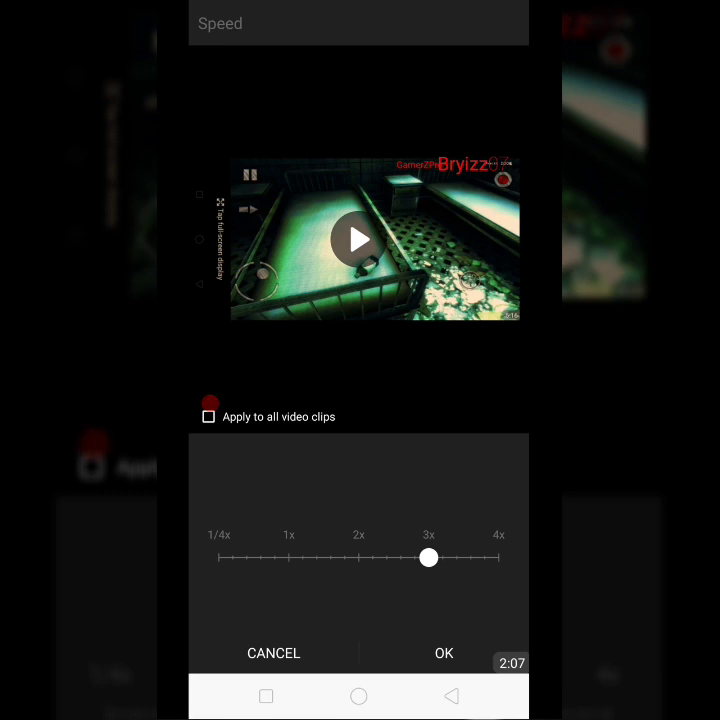
left_click_drag(428, 557, 386, 557)
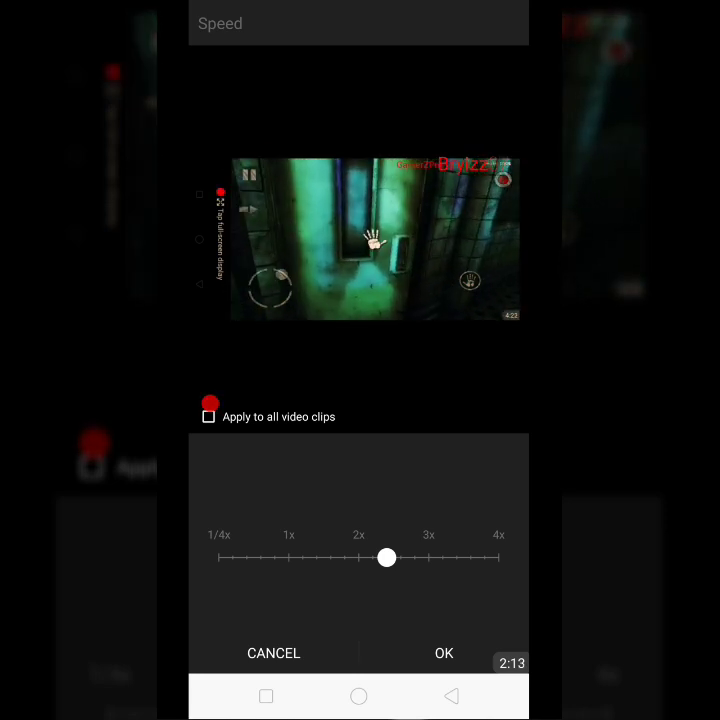
mouse_move(386, 557)
left_mouse_down()
mouse_move(498, 557)
mouse_move(386, 557)
left_mouse_up()
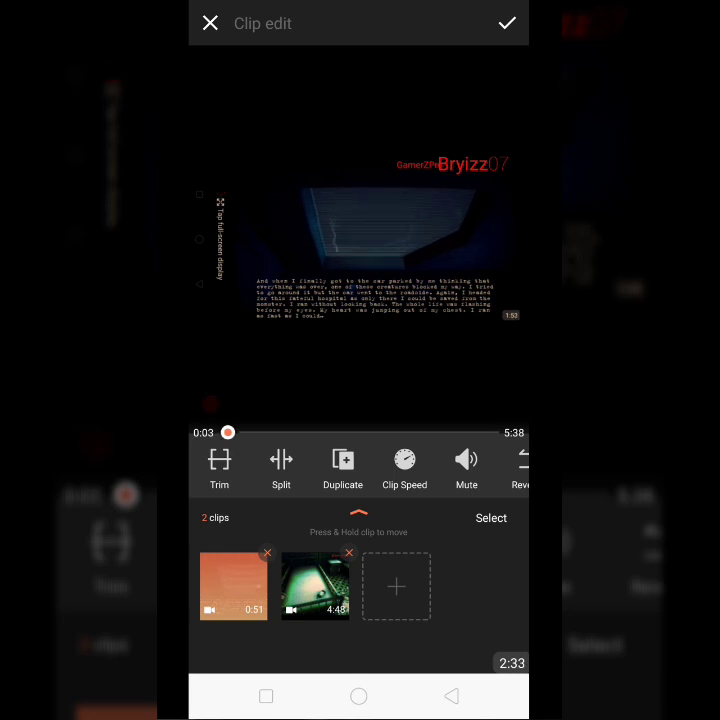
Step: Preview the two clips and apply the clip edits, keeping the 5:38 project
left_click(210, 403)
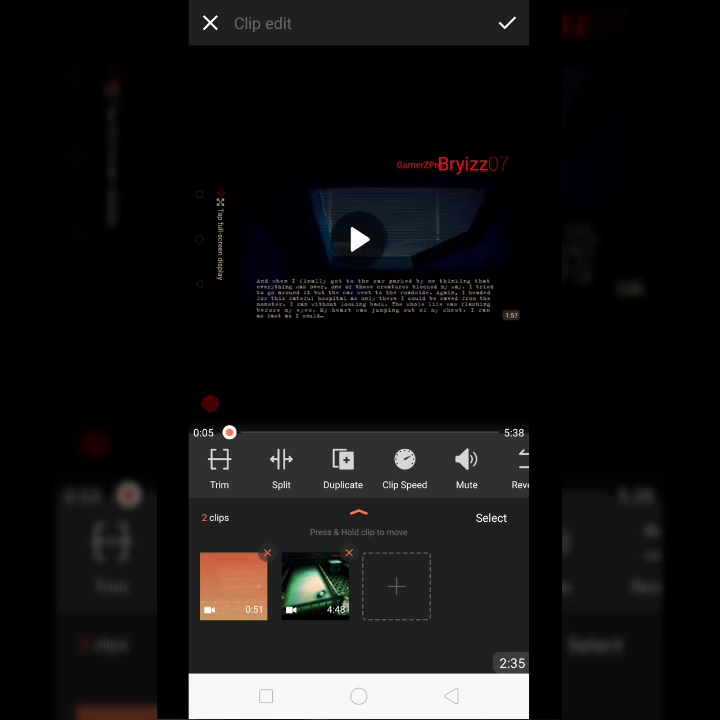
left_click(358, 240)
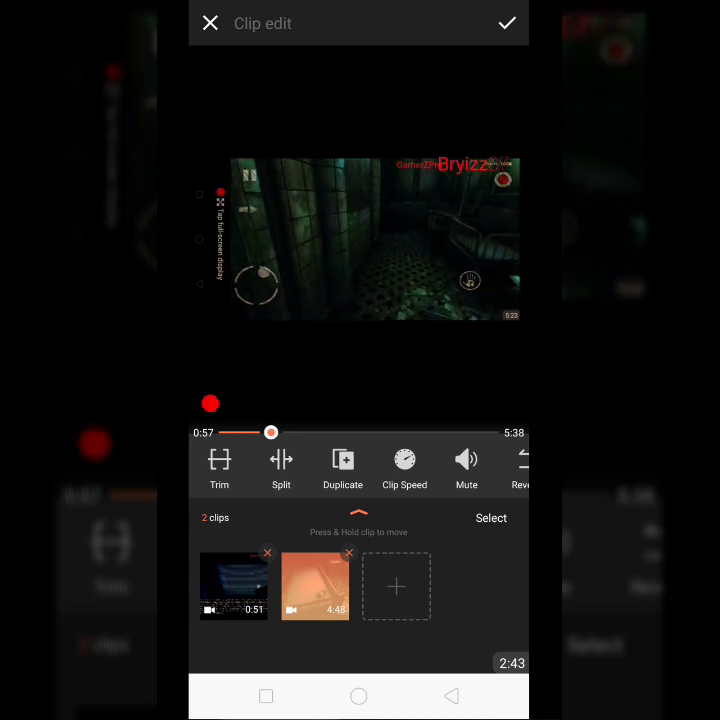
left_click_drag(450, 470, 358, 470)
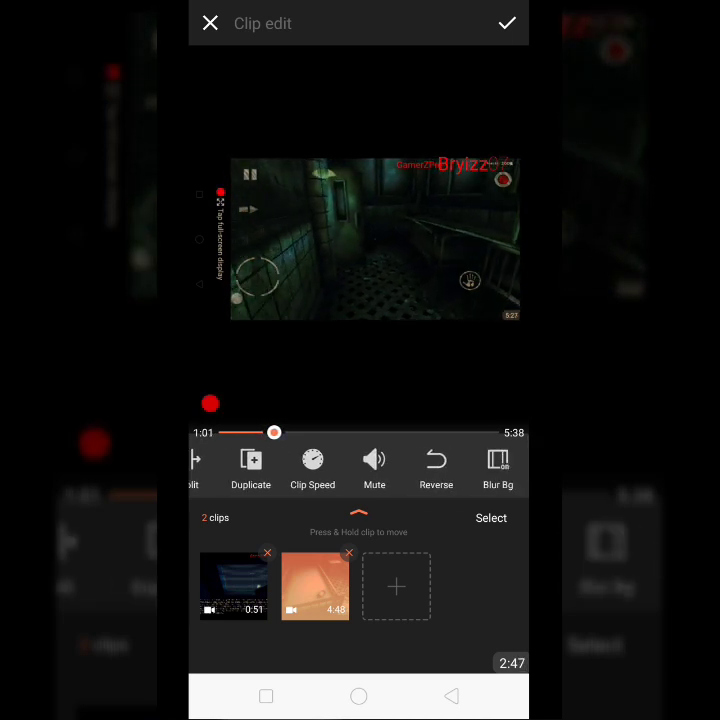
left_click(507, 22)
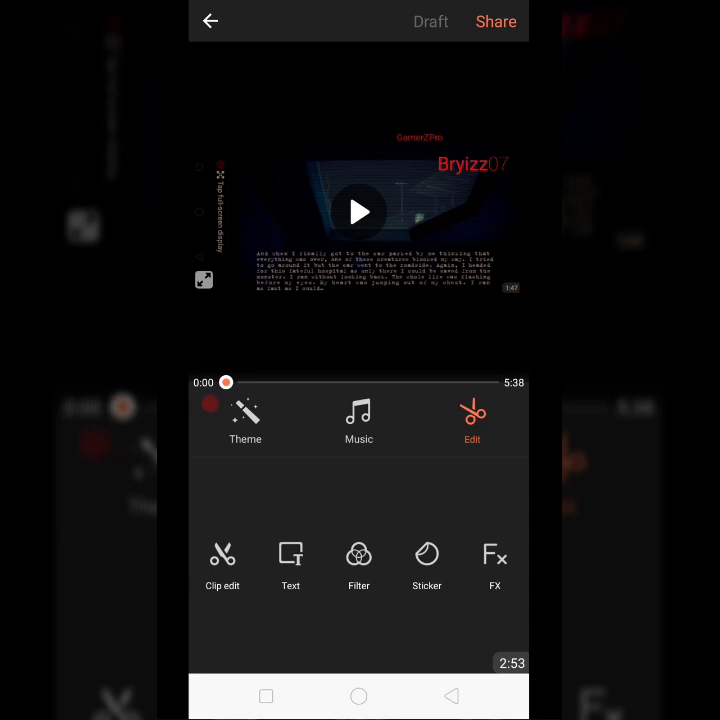
Step: Apply the white angels and butterflies FX effect starting around 0:27
scroll(358, 565, "right", 3)
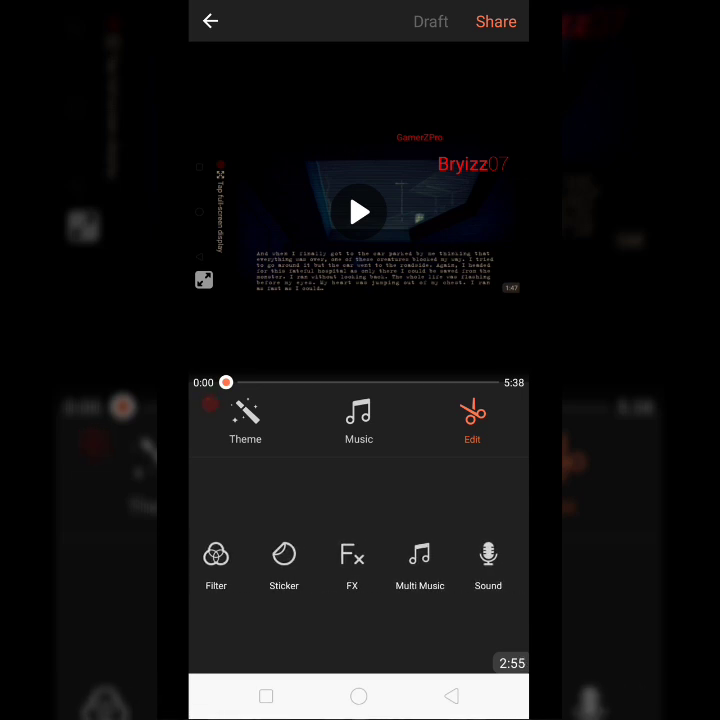
left_click(352, 560)
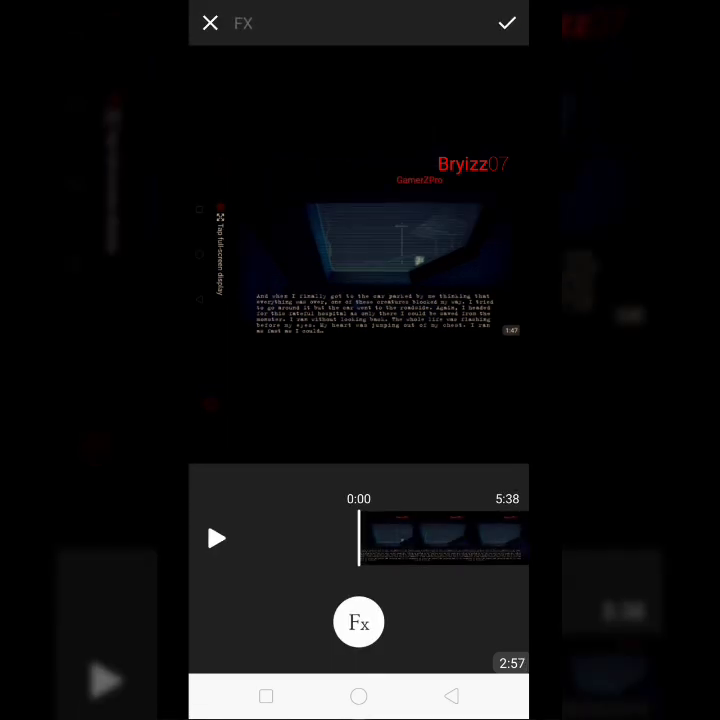
scroll(440, 538, "right", 5)
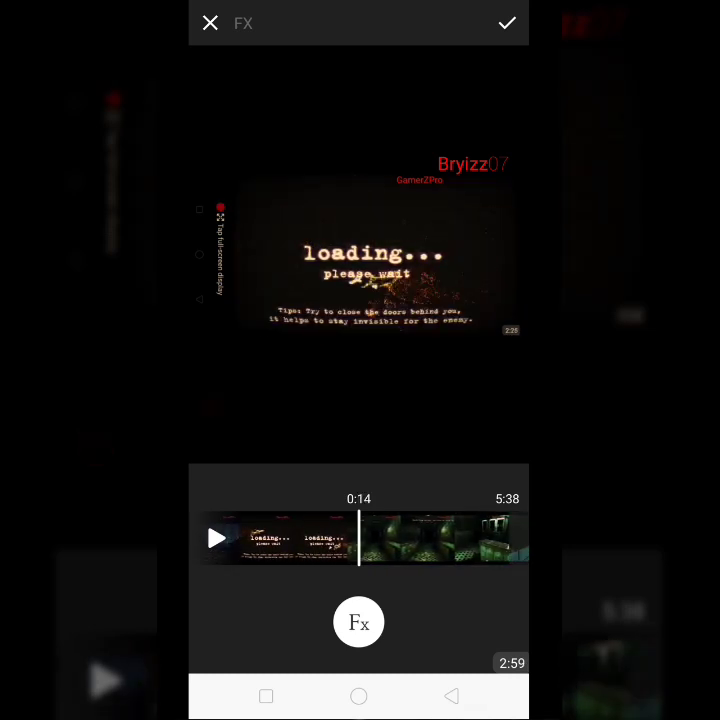
mouse_move(450, 538)
left_mouse_down()
mouse_move(320, 538)
mouse_move(420, 538)
mouse_move(360, 538)
left_mouse_up()
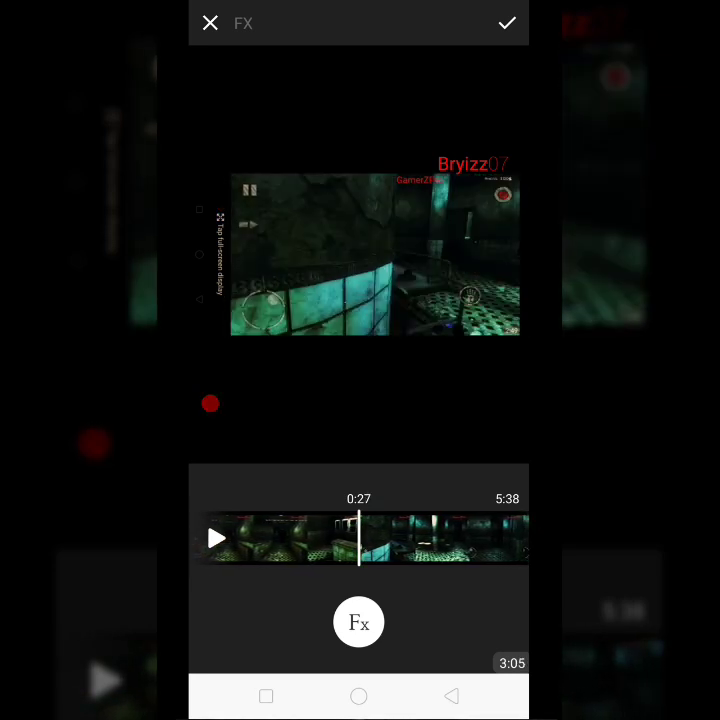
left_click(359, 622)
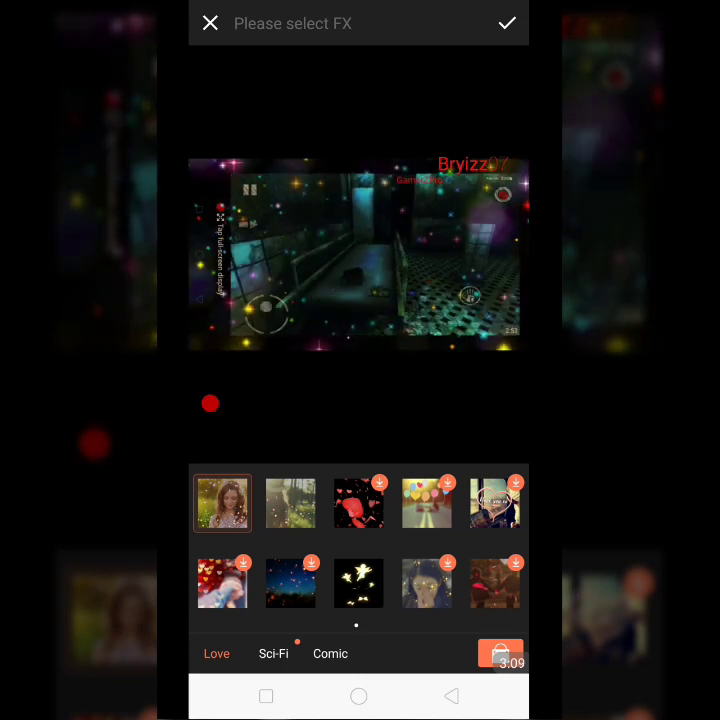
left_click(290, 502)
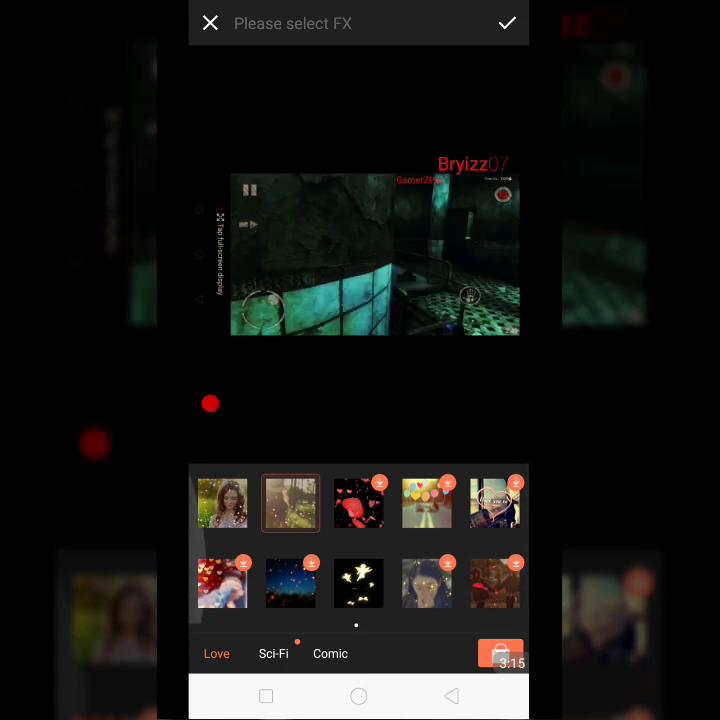
left_click(358, 583)
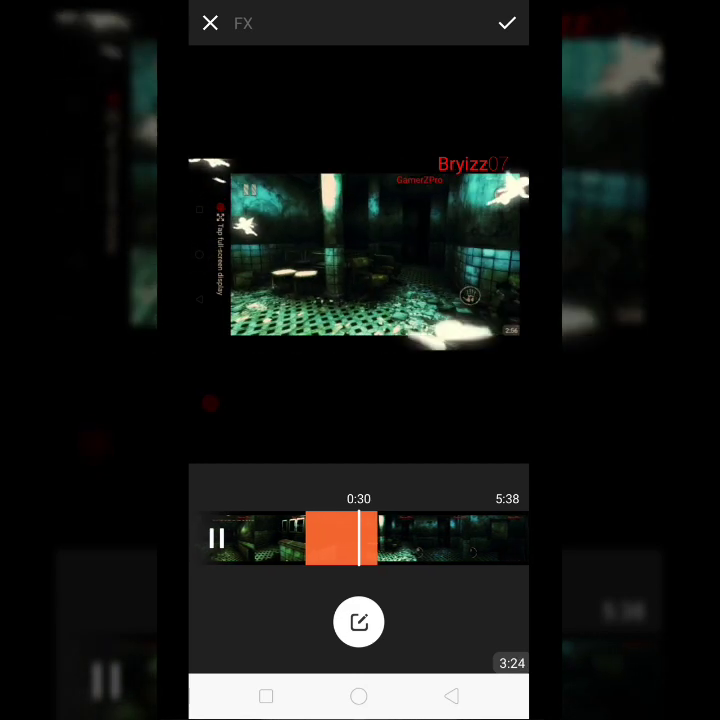
left_click(210, 403)
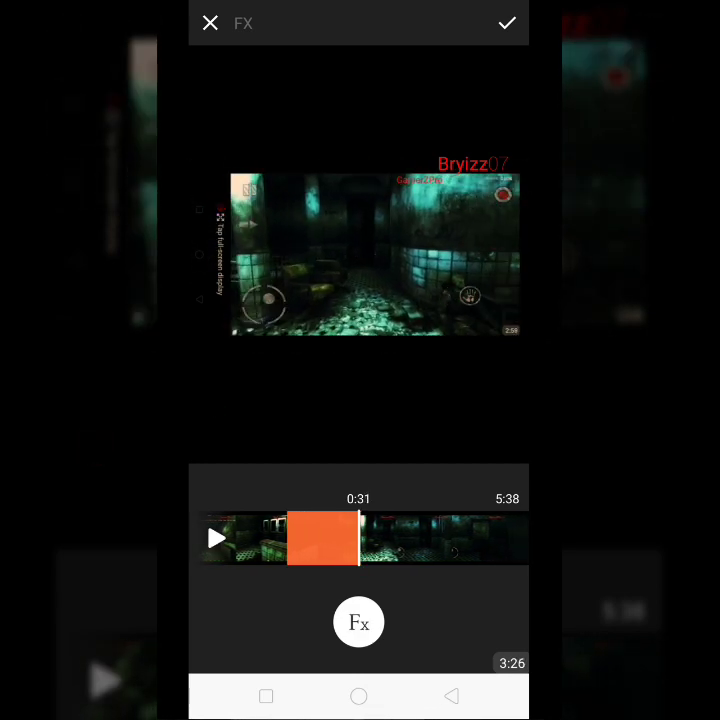
Step: Add a second Love-set FX effect further along the gameplay
left_click_drag(450, 540, 300, 540)
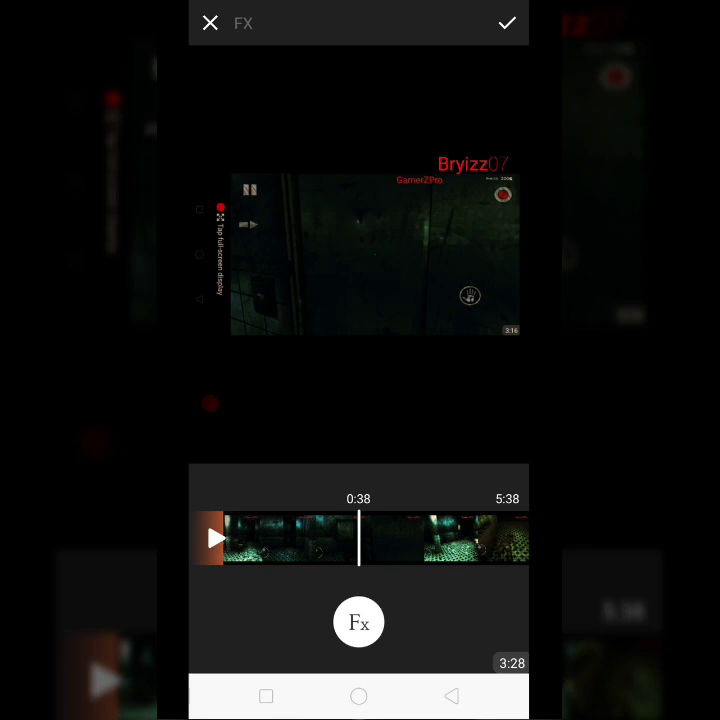
left_click(358, 622)
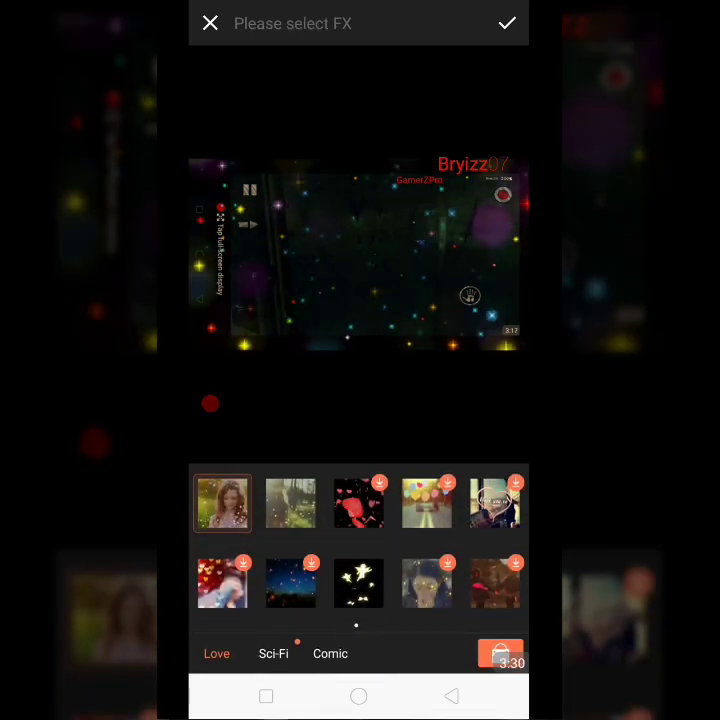
left_click(290, 502)
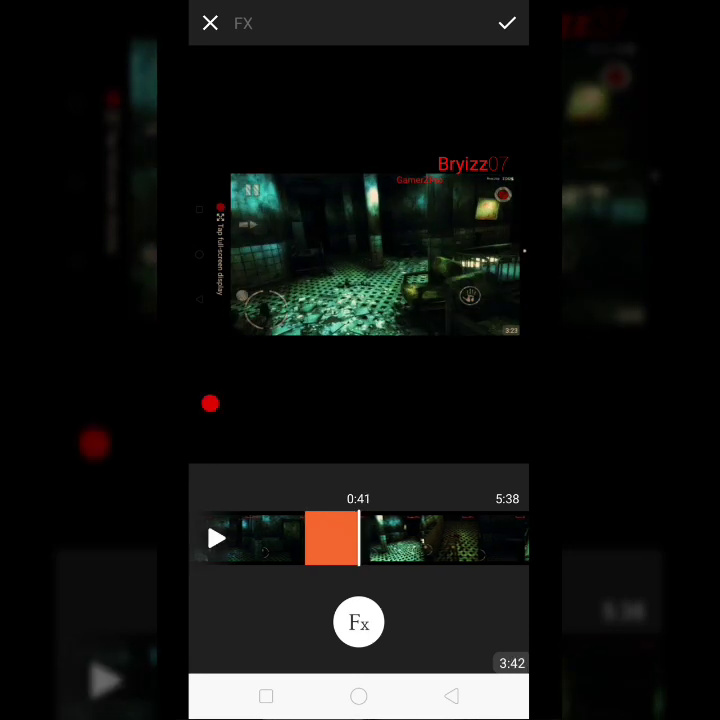
Step: Save the FX effects and attempt a voice-over recording in Sound, which fails
left_click(507, 22)
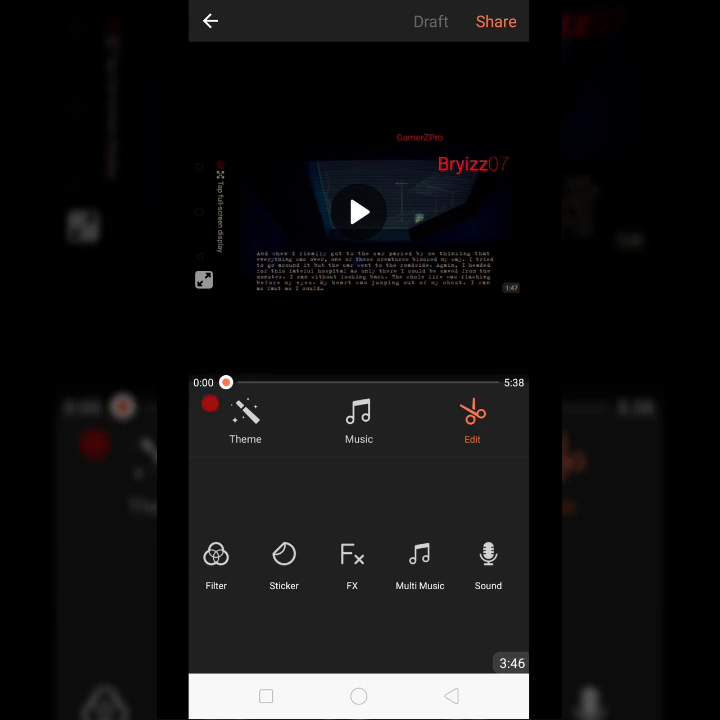
mouse_move(300, 560)
left_mouse_down()
mouse_move(380, 560)
mouse_move(274, 560)
left_mouse_up()
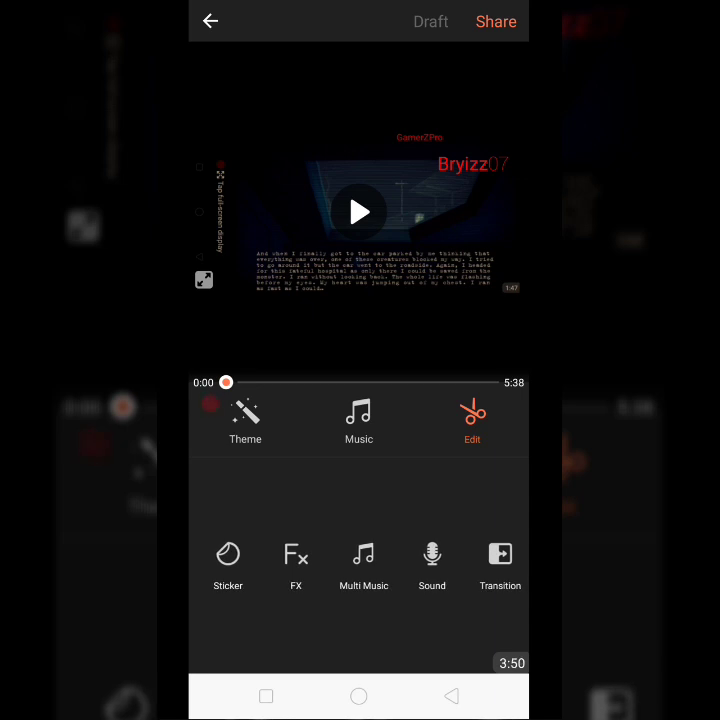
left_click(432, 560)
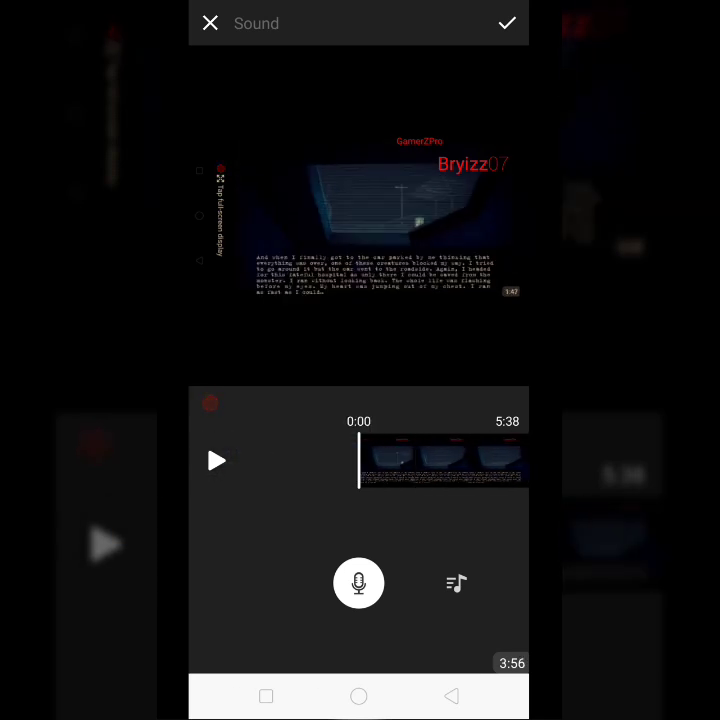
left_click(358, 583)
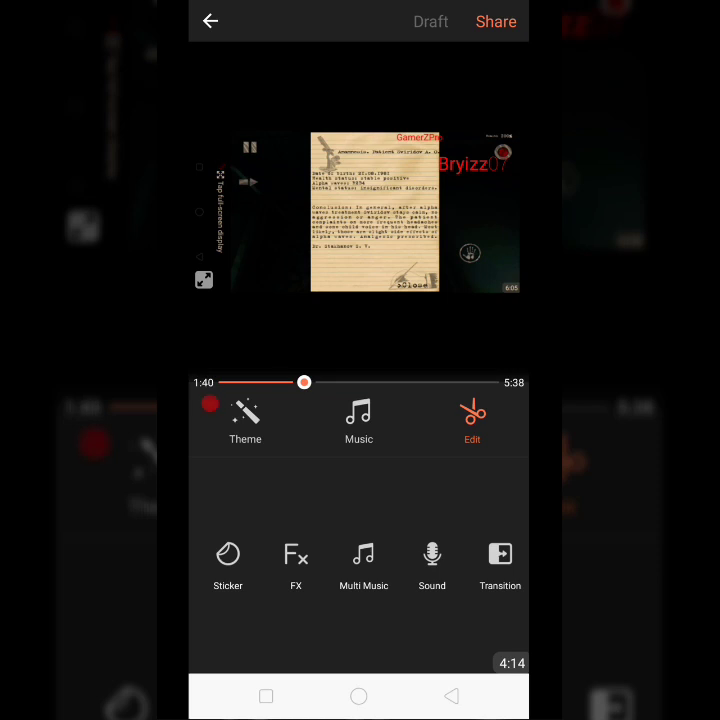
left_click_drag(230, 560, 430, 560)
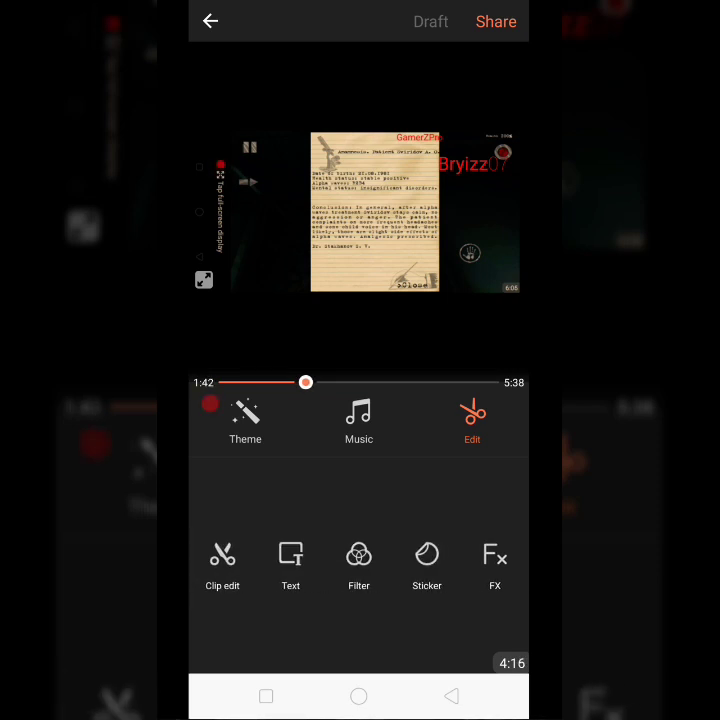
left_click(222, 560)
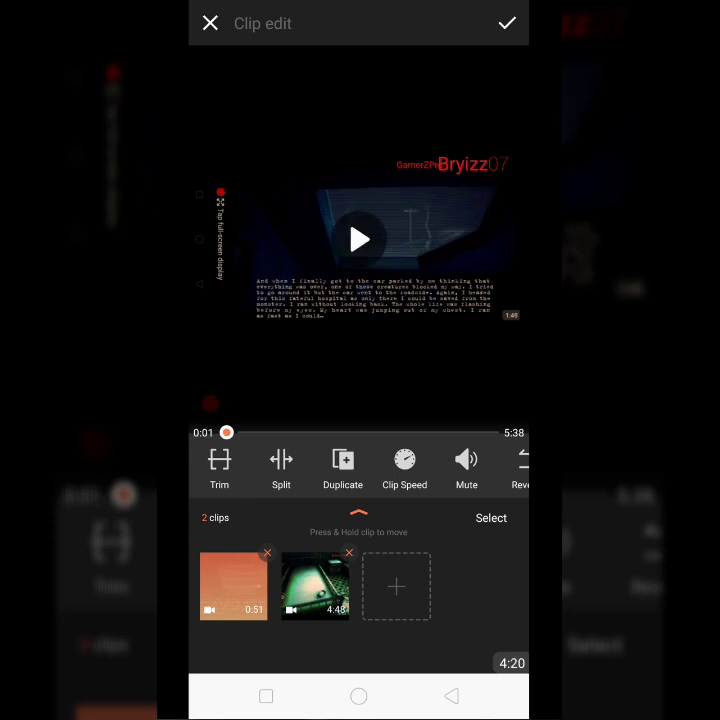
left_click(293, 432)
left_click_drag(293, 432, 348, 432)
left_click(359, 238)
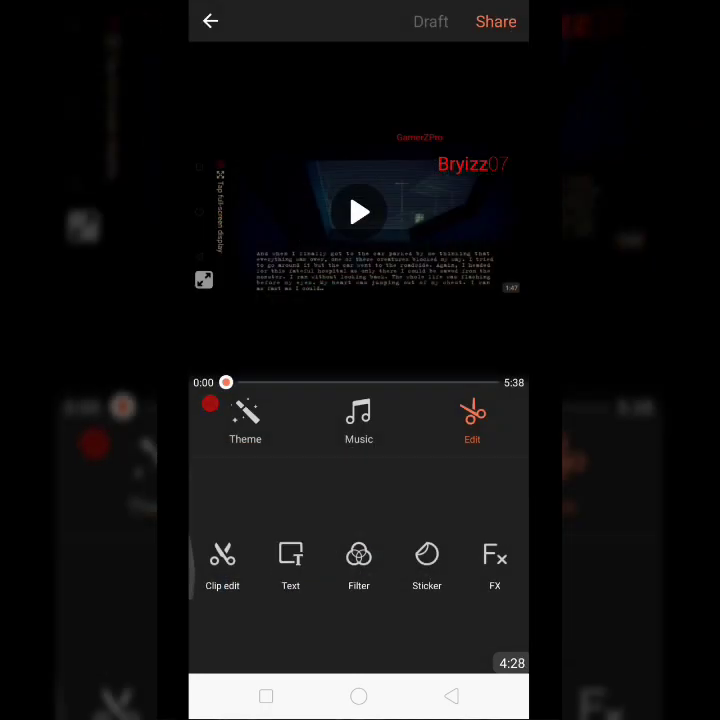
left_click_drag(420, 560, 300, 560)
left_click_drag(420, 560, 260, 560)
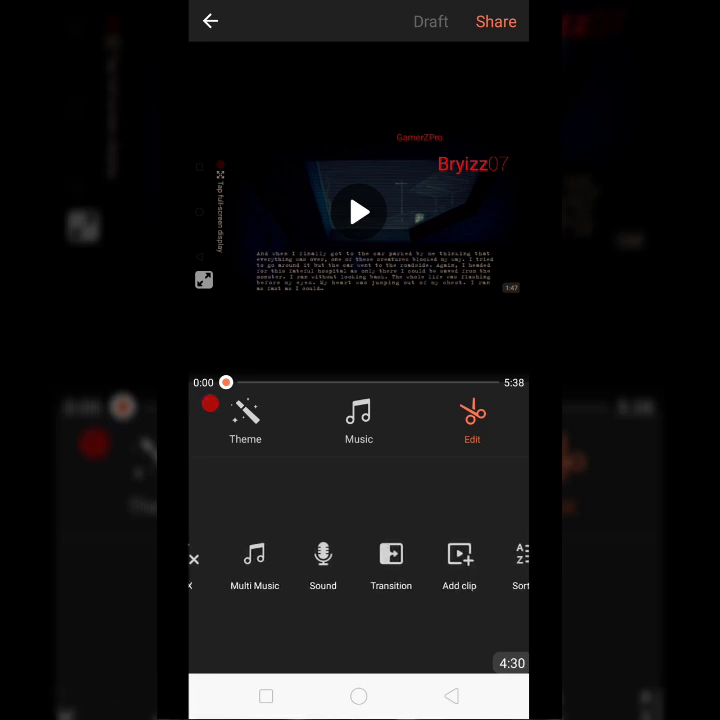
left_click_drag(420, 560, 375, 560)
left_click_drag(250, 560, 476, 560)
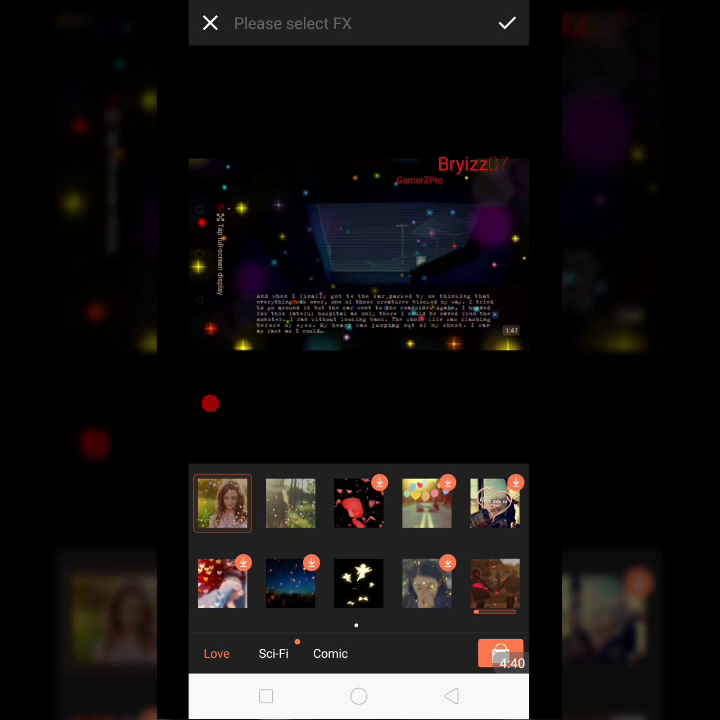
Step: Apply the red falling-petals Love effect over the opening seconds and save it
left_click(495, 583)
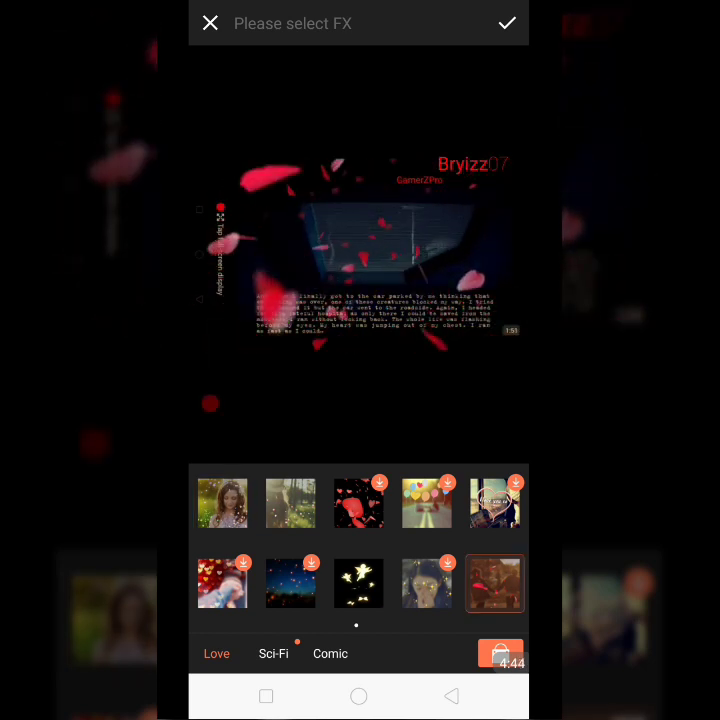
left_click(495, 583)
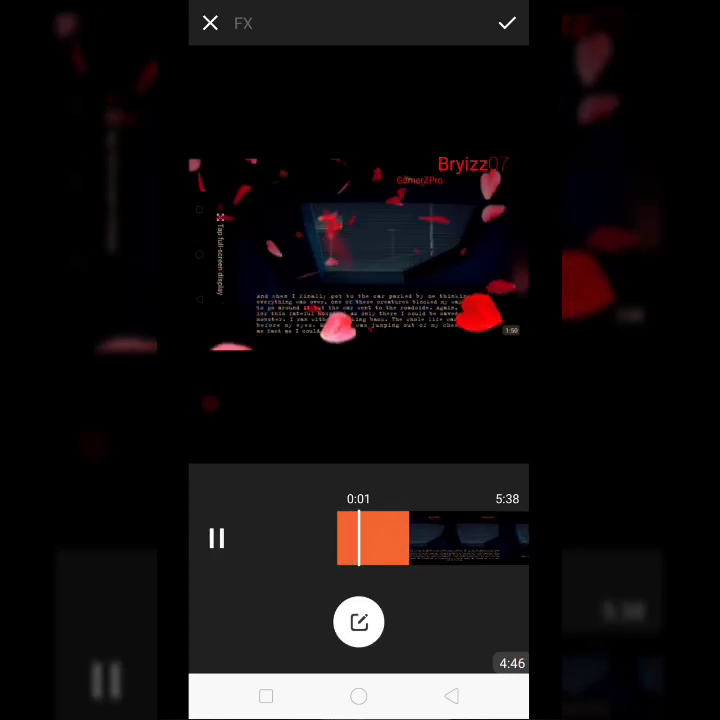
left_click(507, 22)
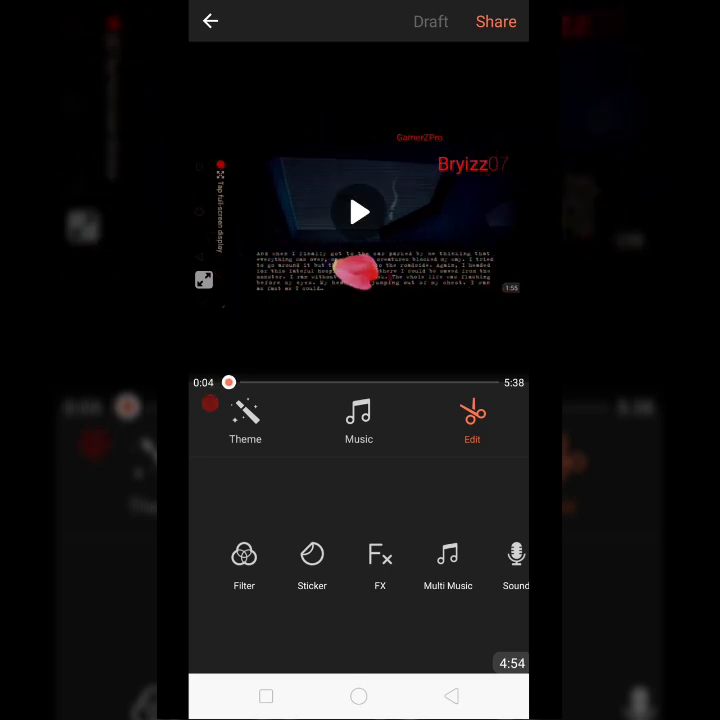
left_click_drag(480, 560, 280, 560)
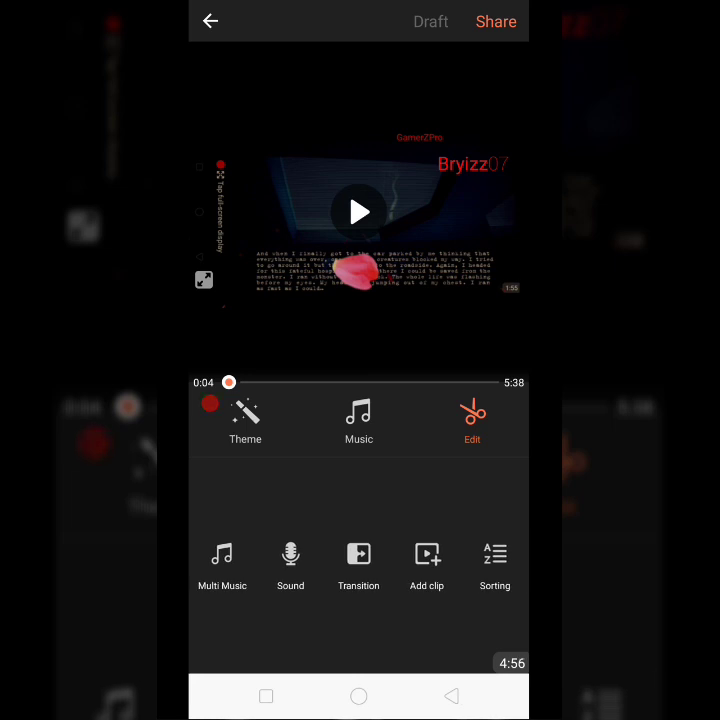
Step: Preview X fade and Fade B, then apply Dissolve between the two clips
left_click(358, 560)
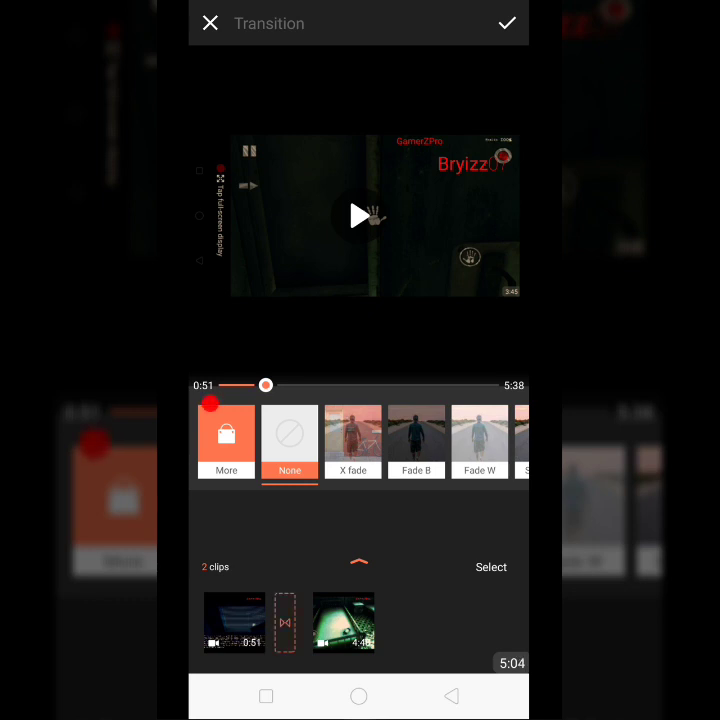
left_click(352, 440)
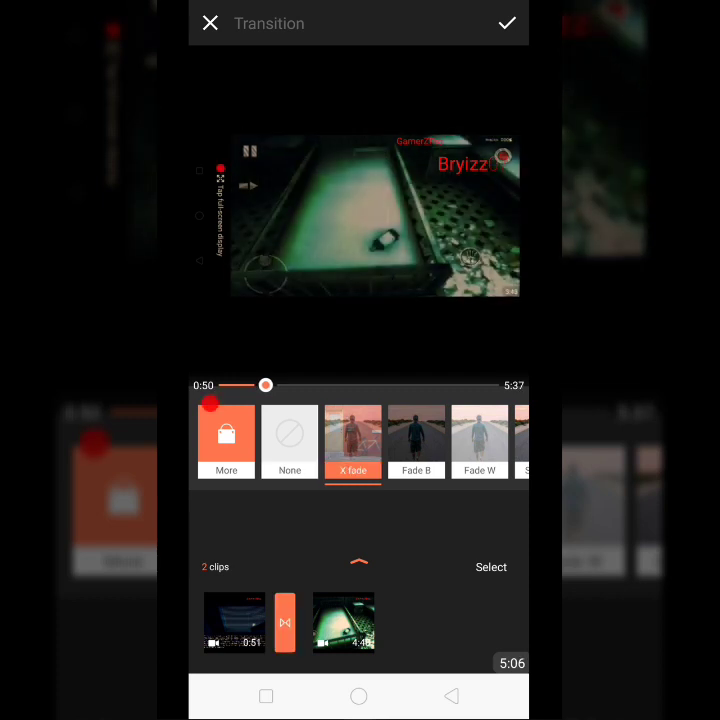
left_click(416, 440)
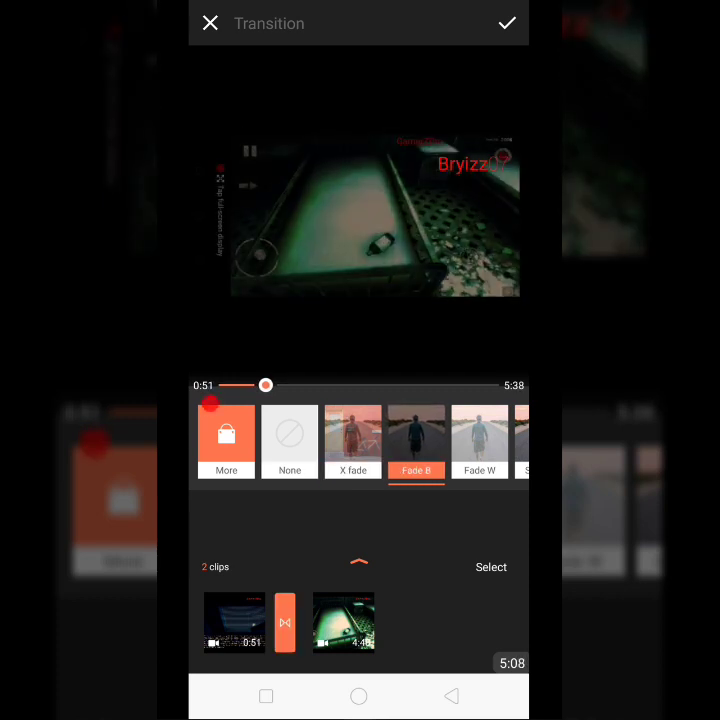
left_click_drag(460, 440, 290, 440)
left_click(439, 440)
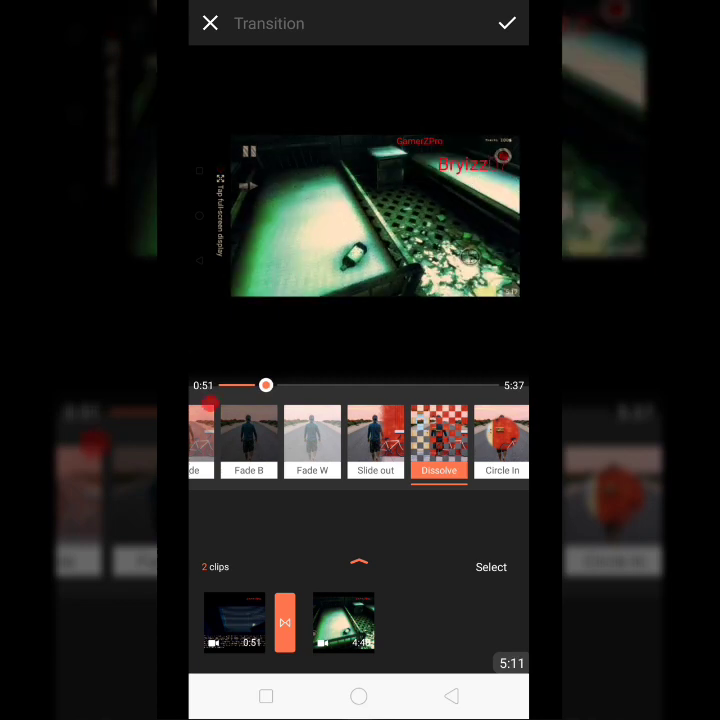
left_click(507, 23)
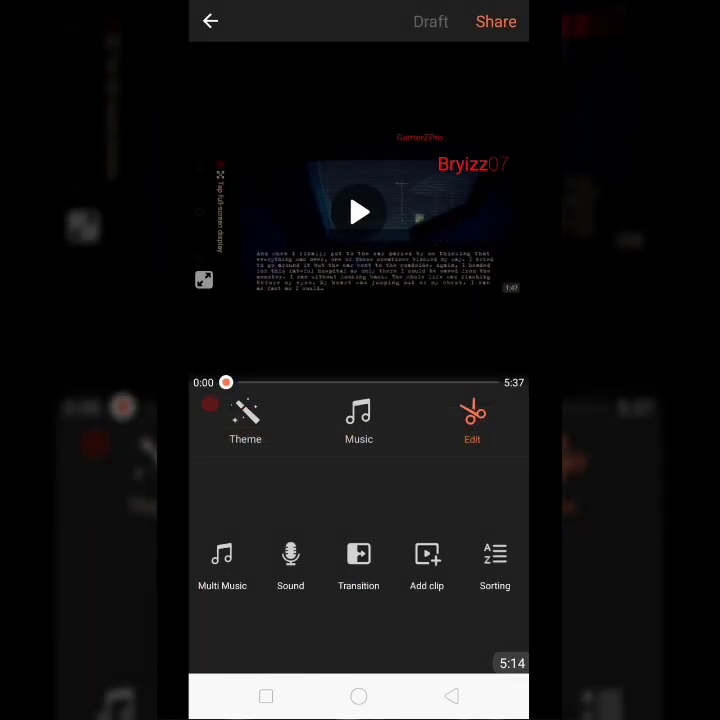
left_click_drag(260, 555, 480, 555)
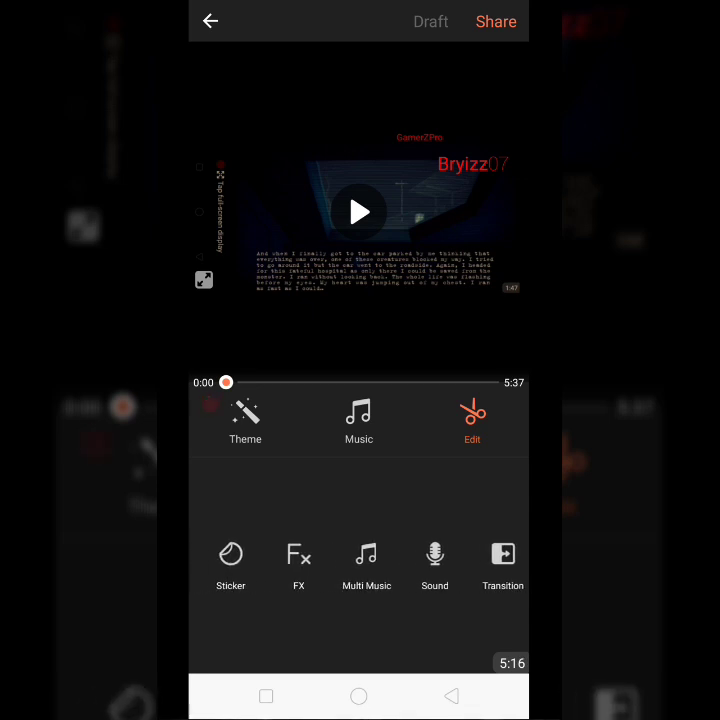